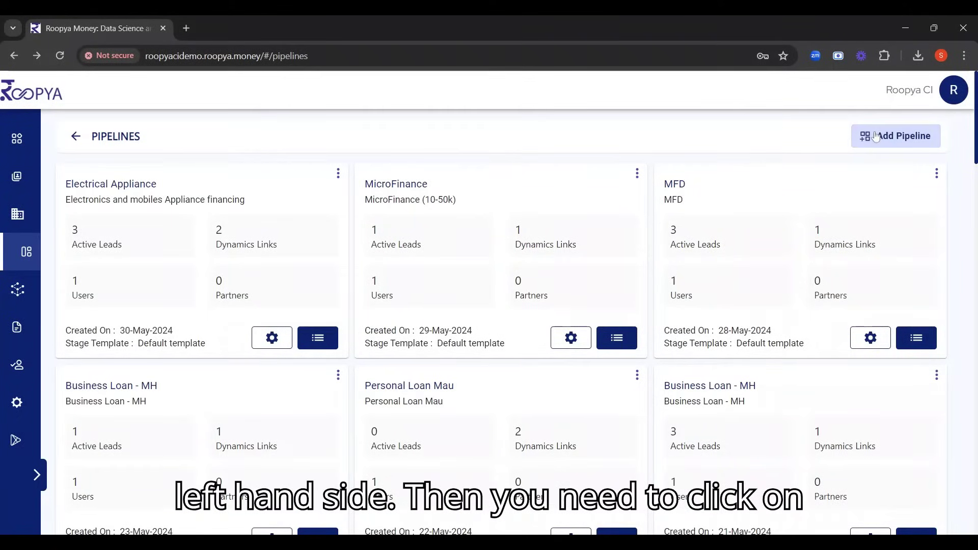
- Create a pipeline named 'Small Personal Loan' and check its Default template stage
left_click(875, 136)
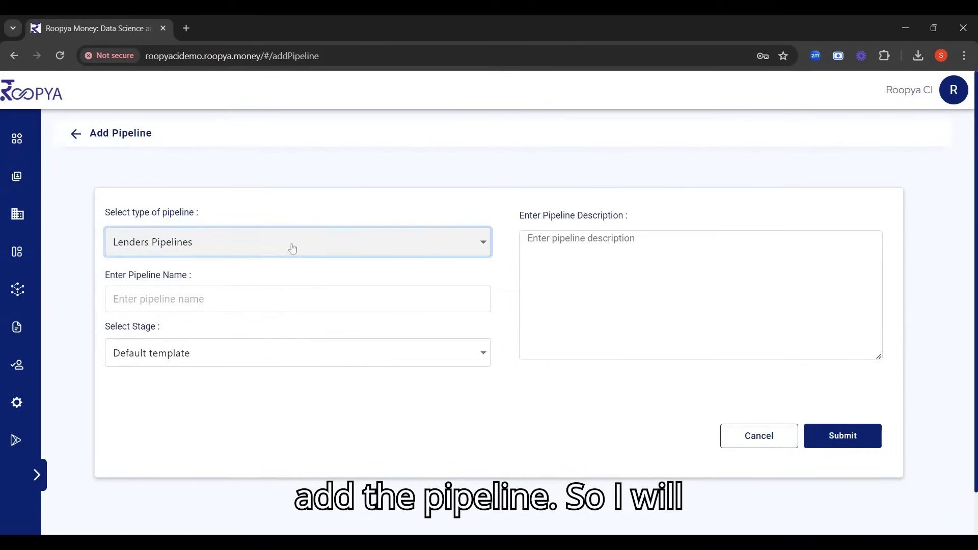
key("Tab")
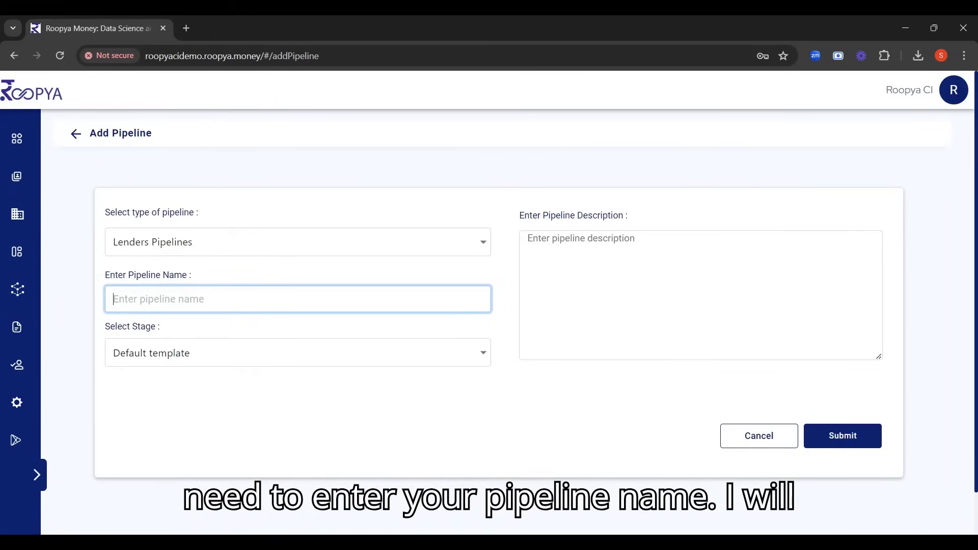
type("SmallP")
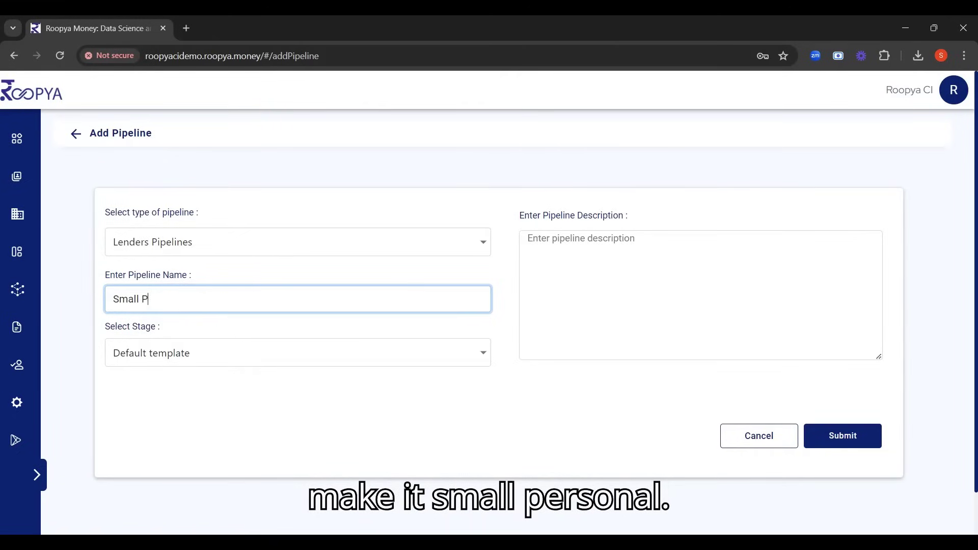
type("e")
key("BackSpace")
key("BackSpace")
type("Pe")
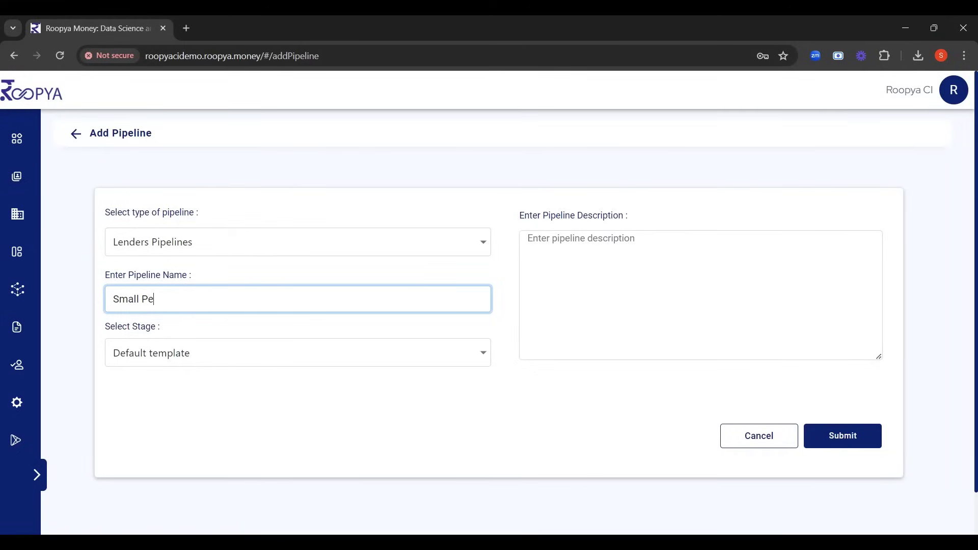
type("rsonal Loan")
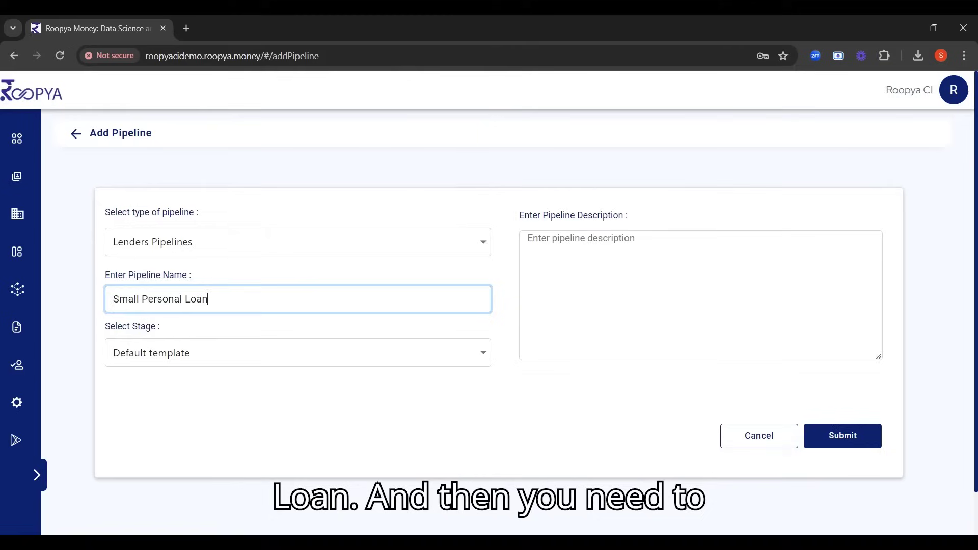
left_click(333, 365)
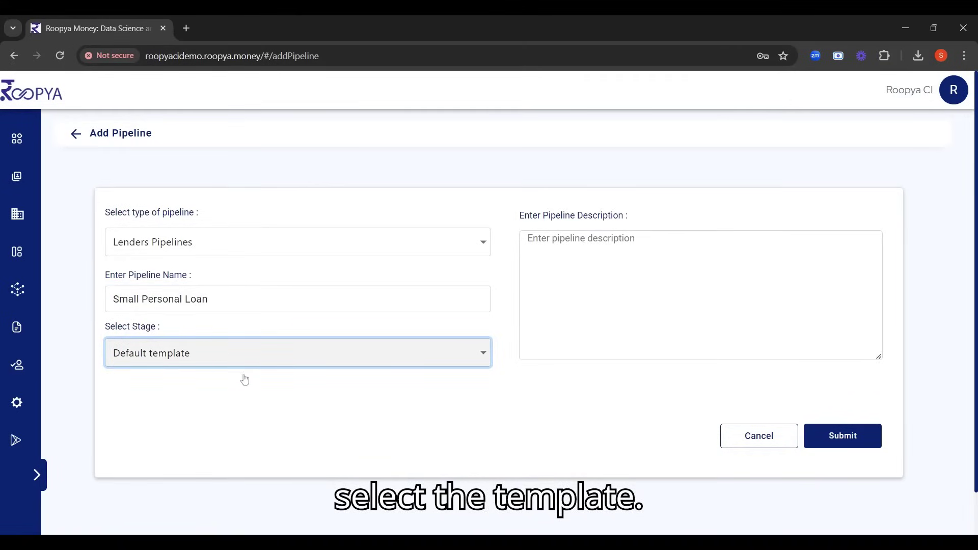
- Describe the pipeline as 'Small Personal Loan Pipeline for Salaried Employees' and submit it
key("Tab")
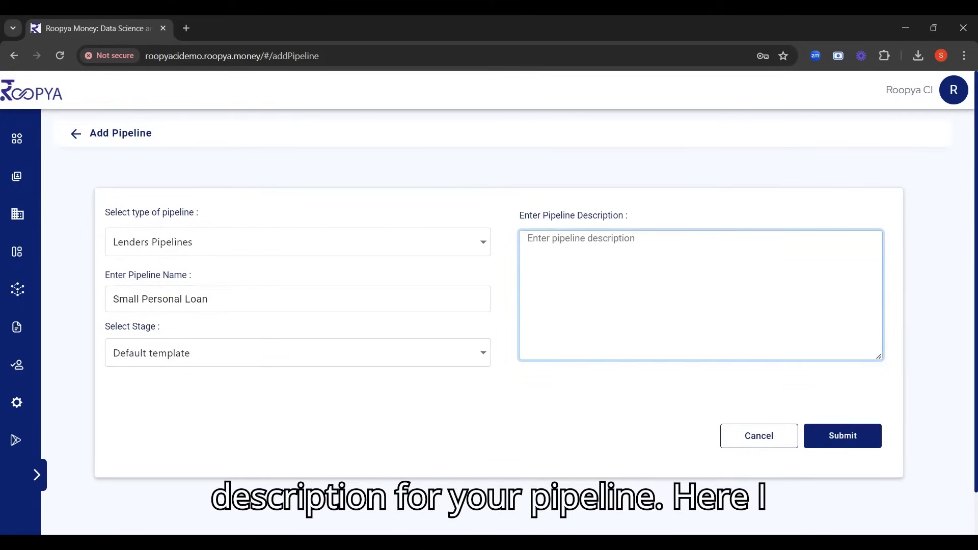
type("Sm")
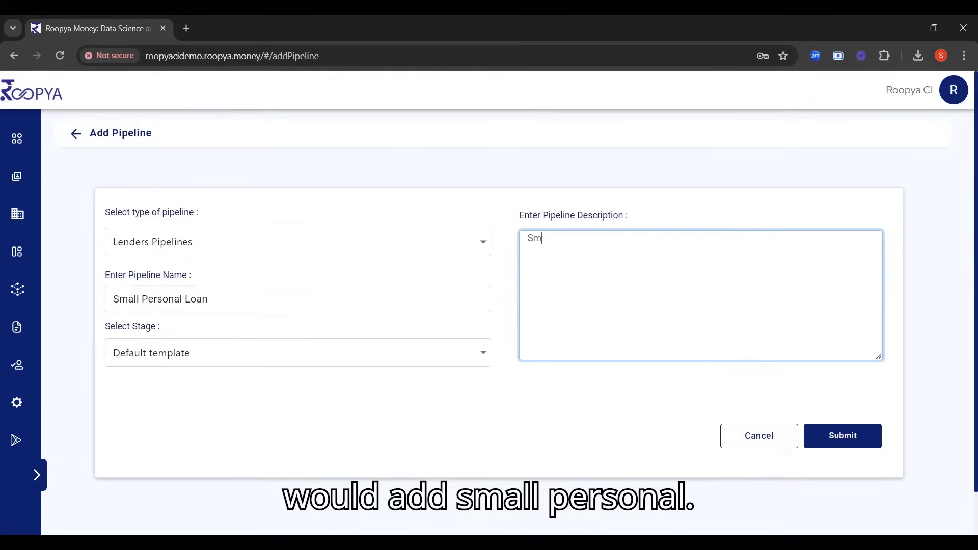
type("all Persona")
type("l L")
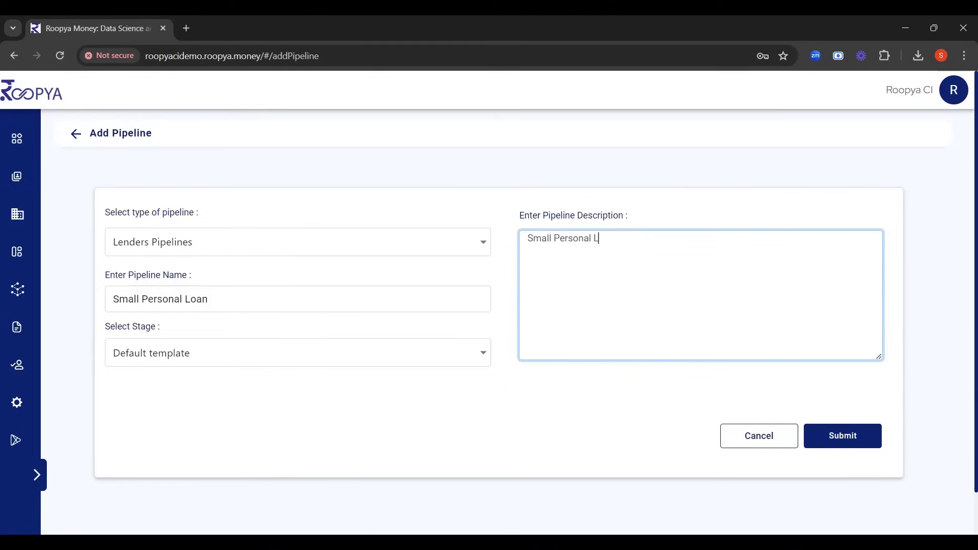
type("oan Pipelin")
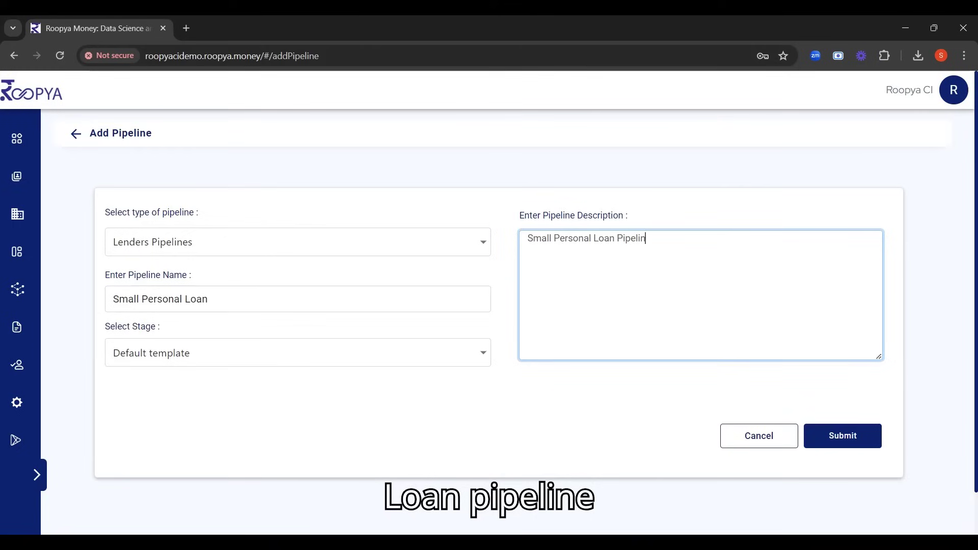
type("e fr")
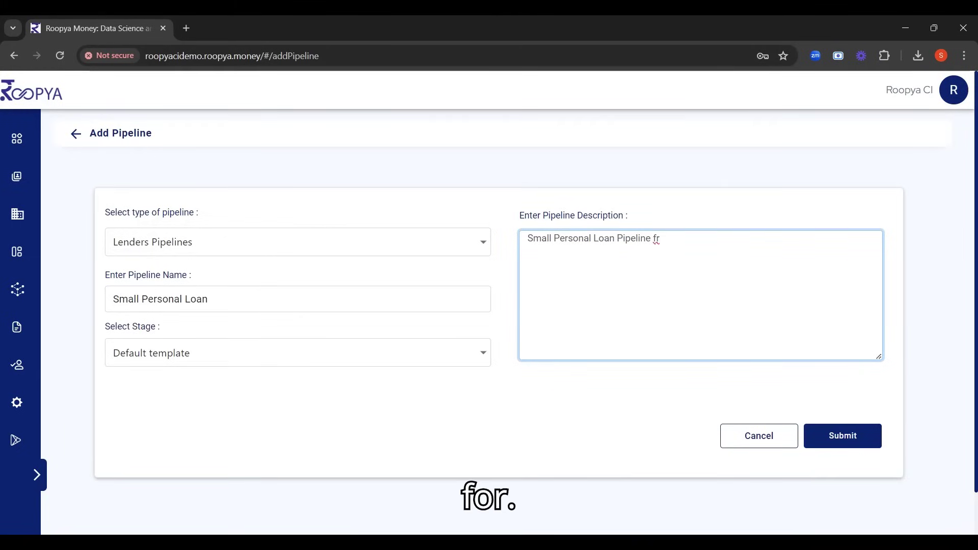
key("BackSpace")
type("or Sala")
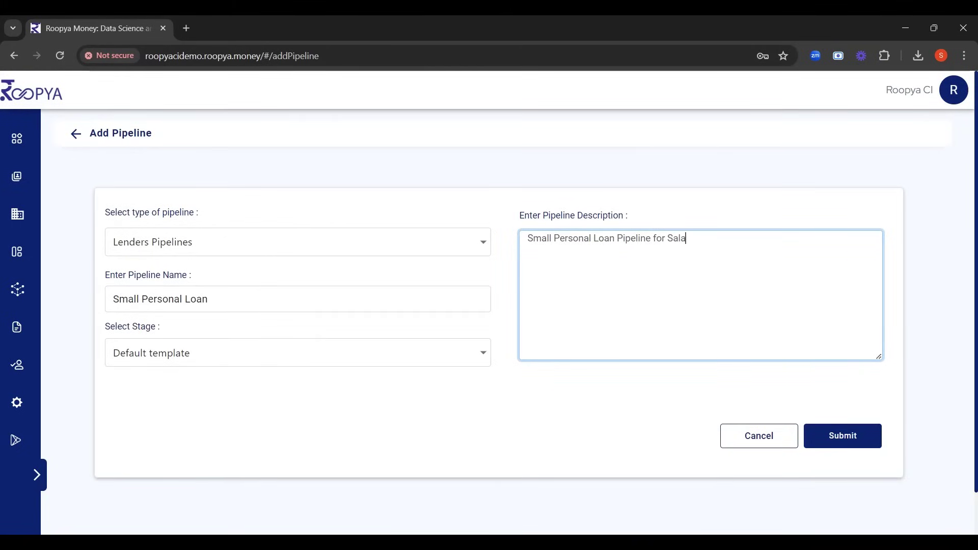
type("rie")
type("d Employees")
left_click(820, 436)
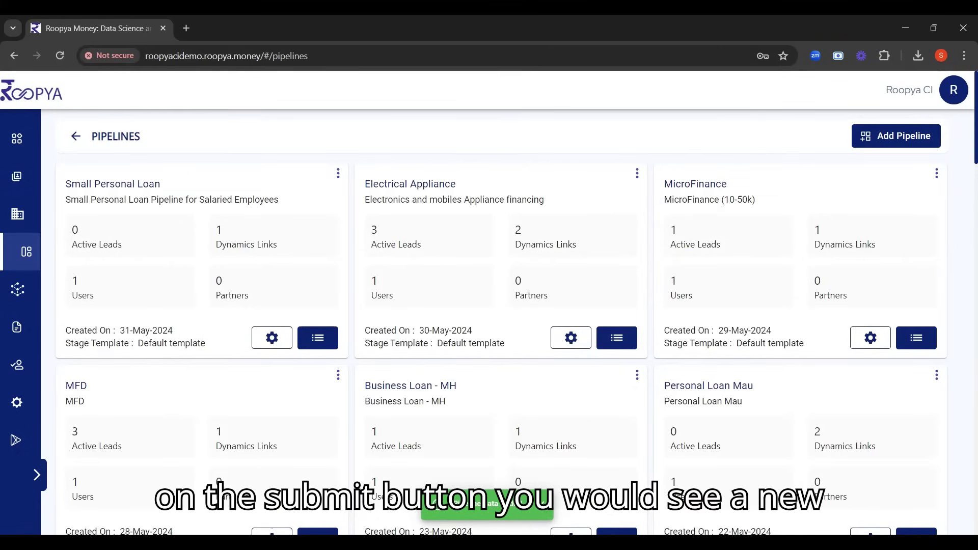
- Review the new card's title, description, 31-May-2024 creation date and Default template
left_click_drag(66, 186, 180, 188)
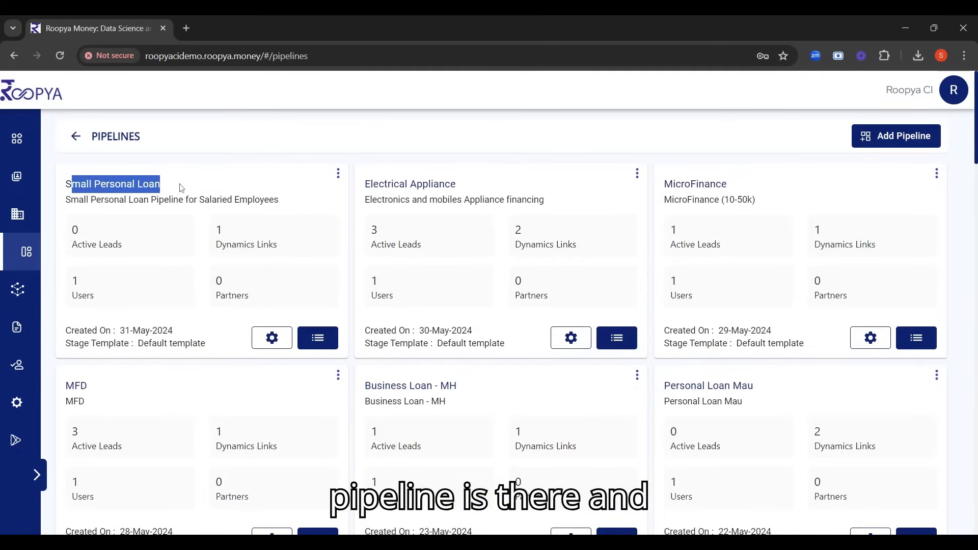
left_click_drag(282, 200, 66, 201)
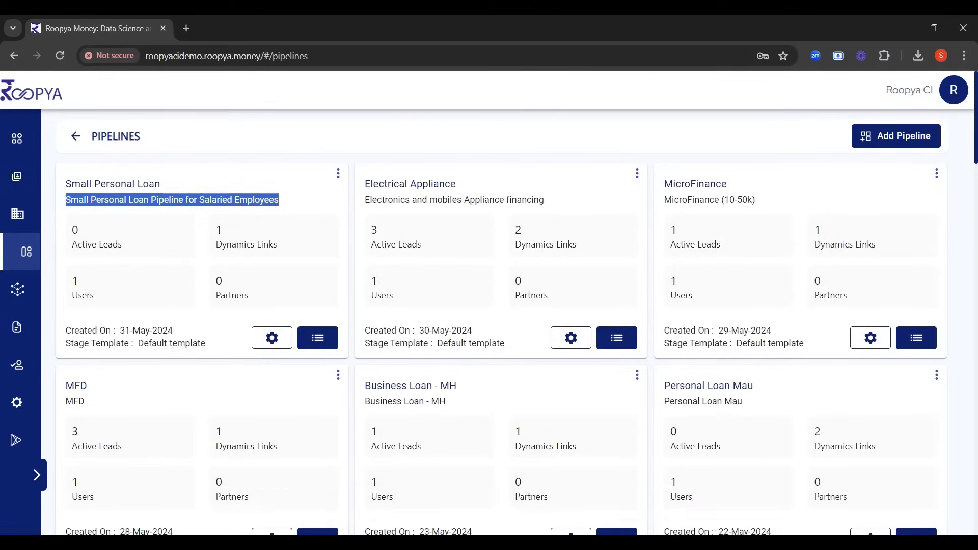
left_click(67, 201)
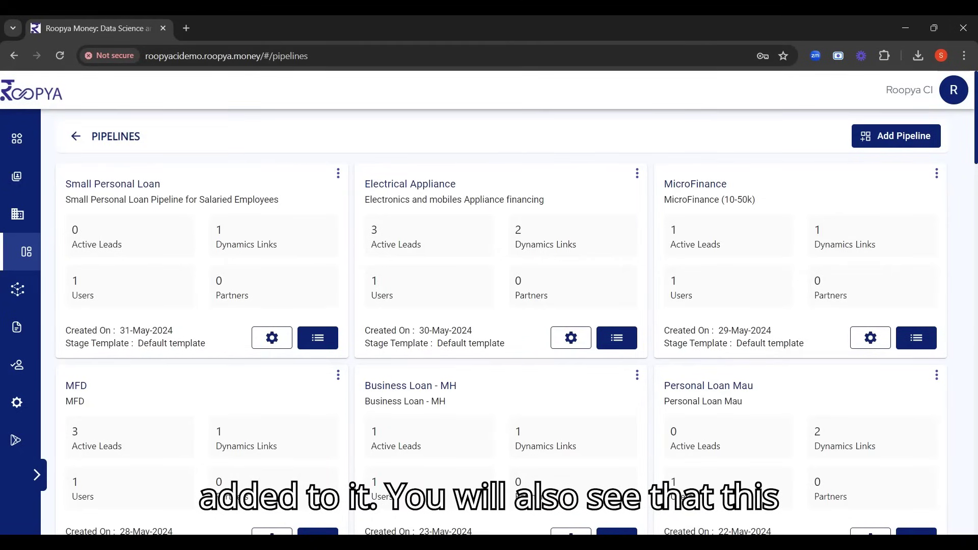
left_click_drag(65, 330, 178, 330)
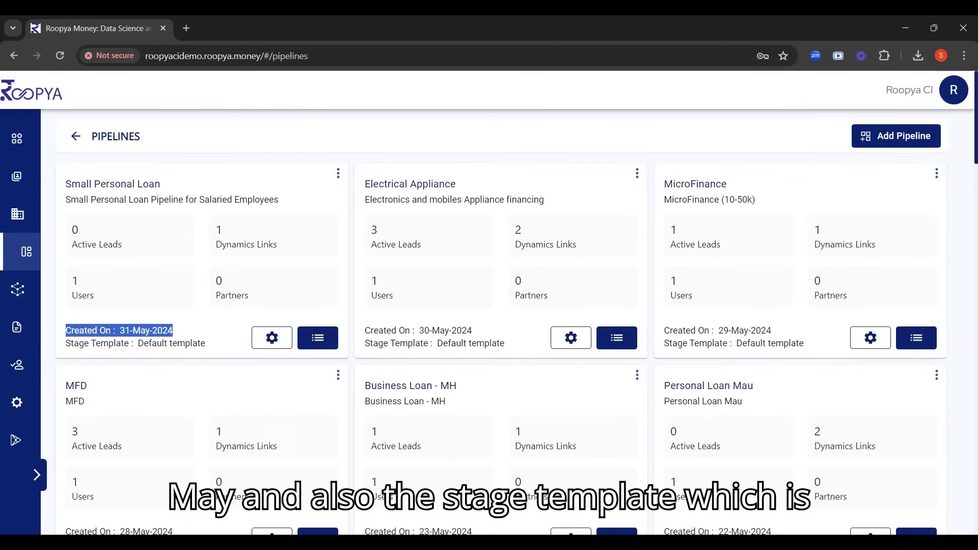
left_click_drag(66, 344, 205, 344)
left_click(207, 344)
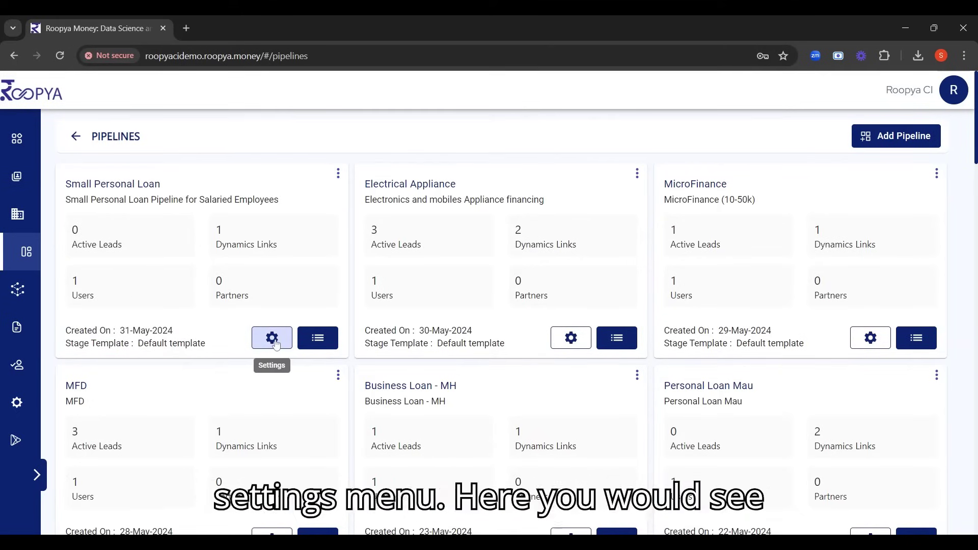
- Open the pipeline's settings and review the default source link's name and journey type
left_click(273, 339)
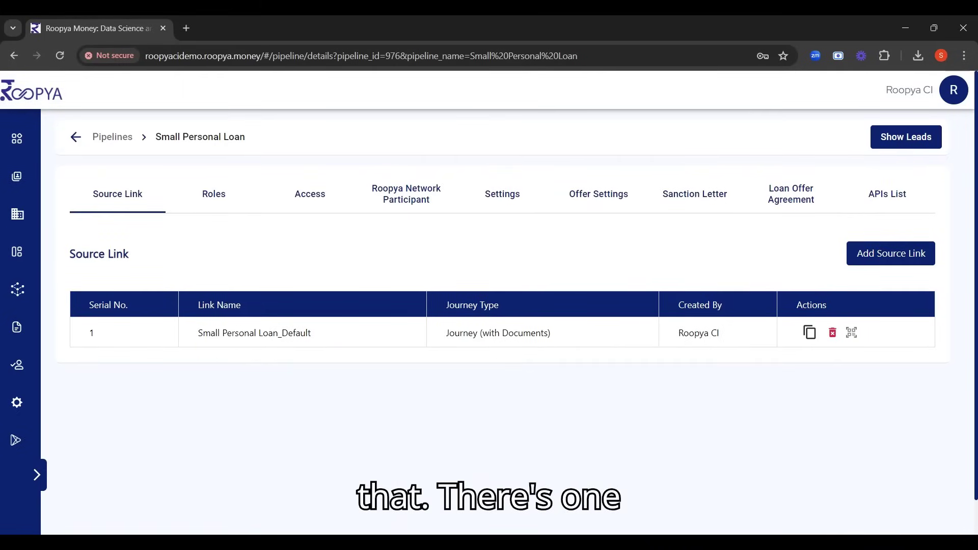
left_click_drag(198, 333, 330, 335)
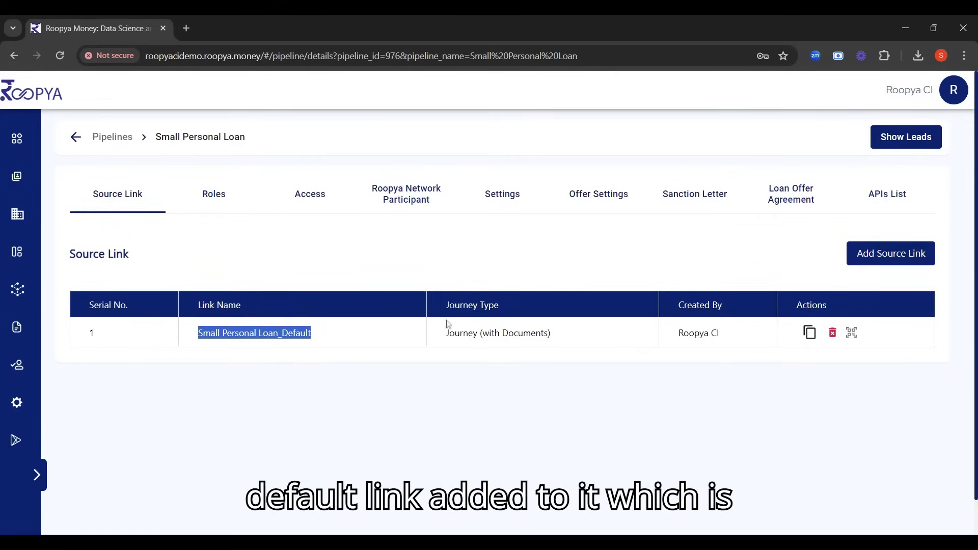
left_click(340, 308)
left_click_drag(447, 333, 550, 336)
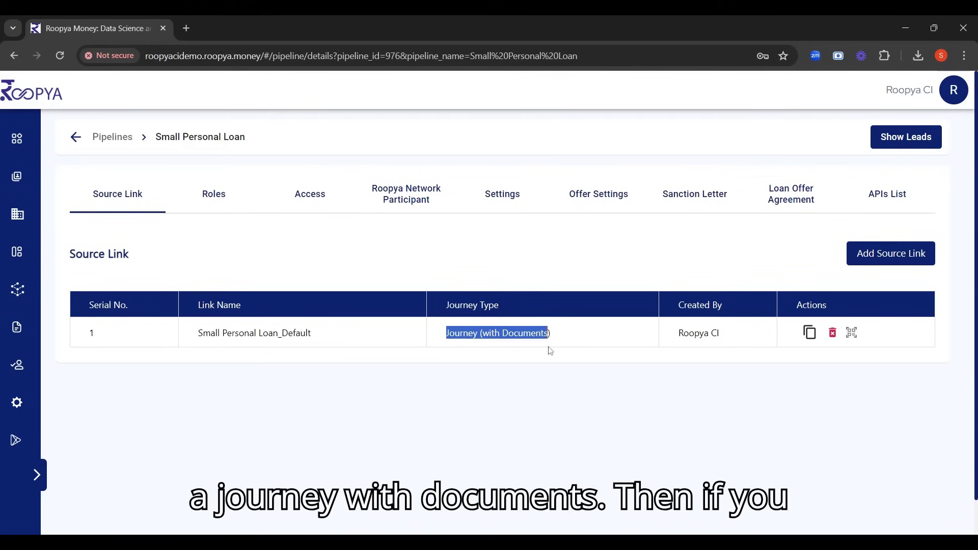
left_click(796, 282)
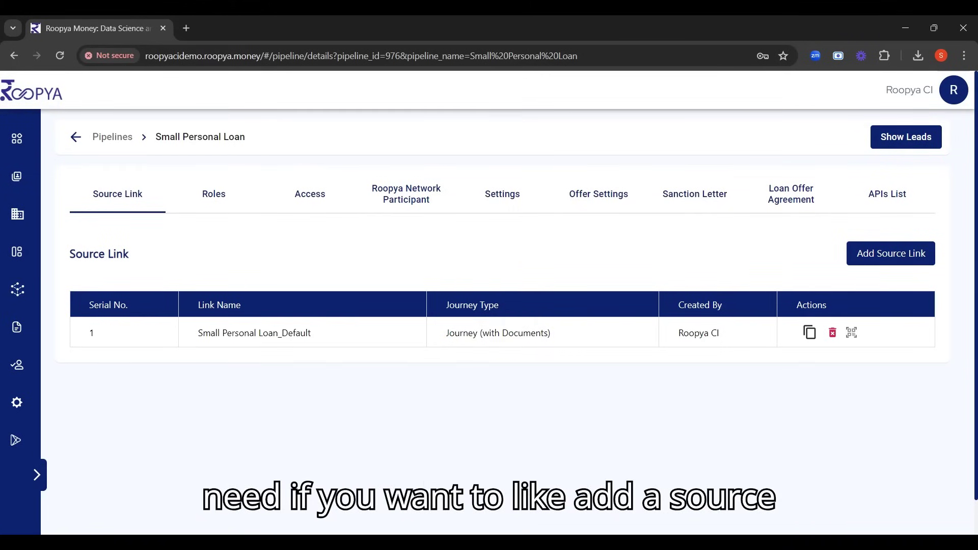
- Start a new source link with journey type Journey (without Documents)
left_click(872, 257)
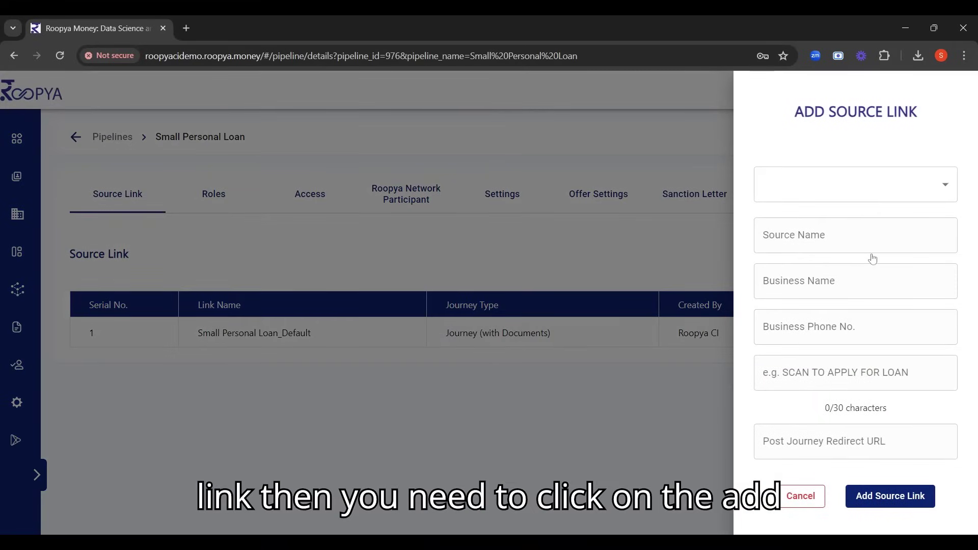
left_click(848, 189)
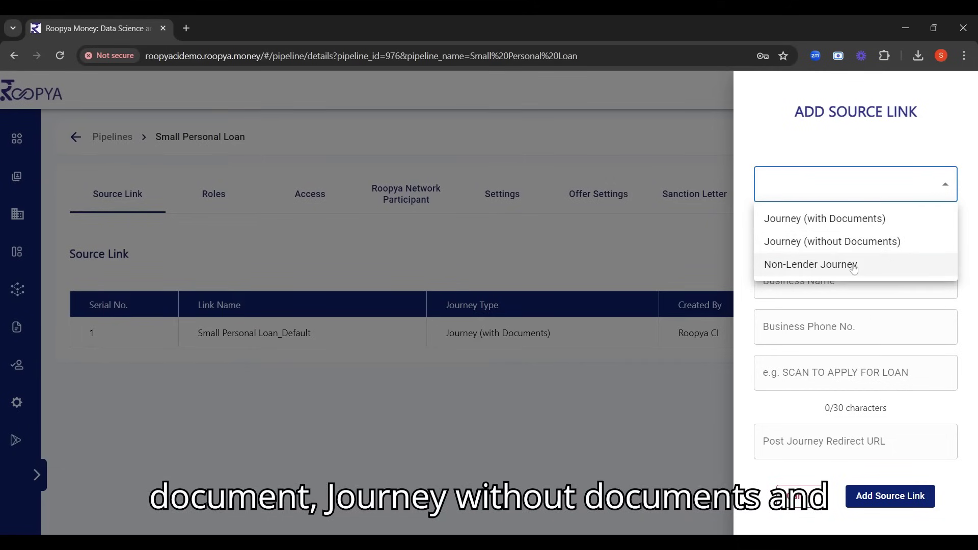
left_click(825, 242)
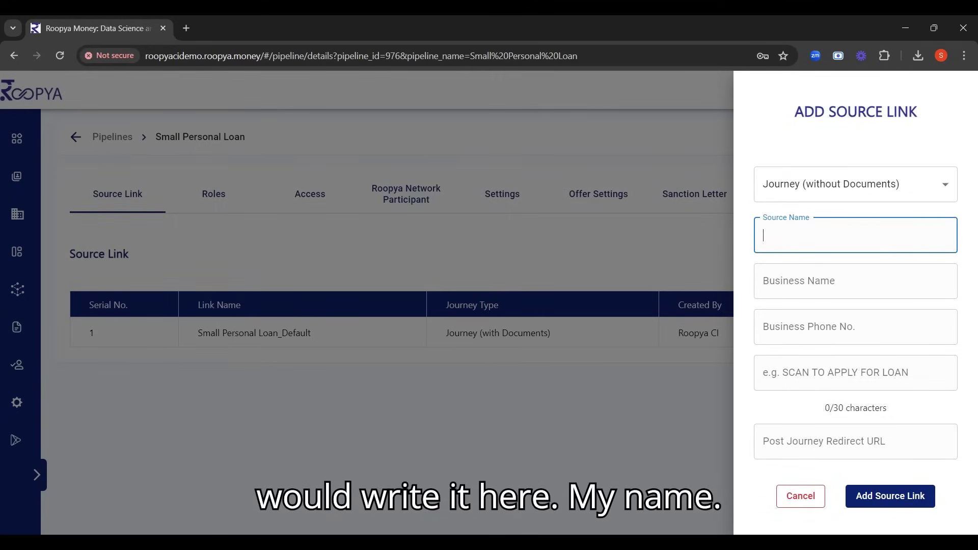
type("Saa")
type("ransh")
key("Tab")
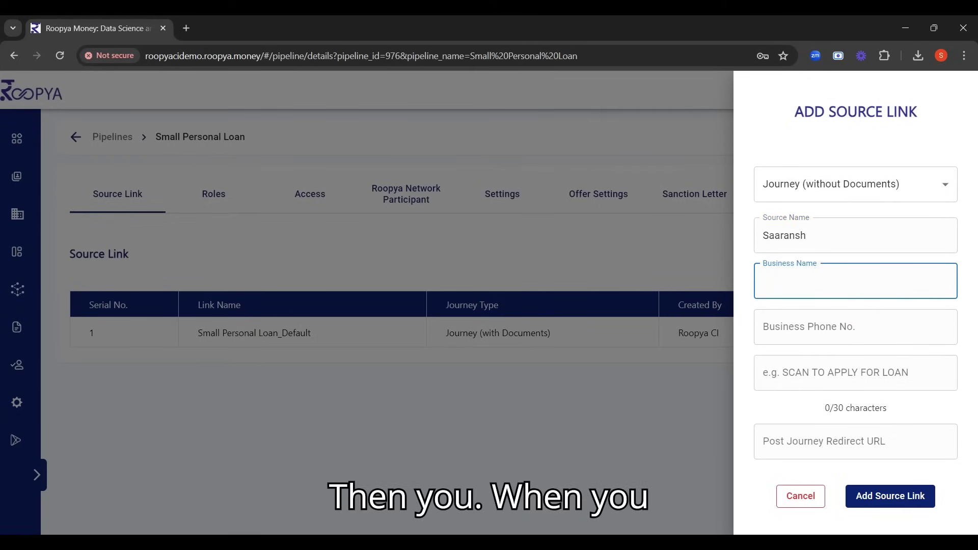
type("Sa")
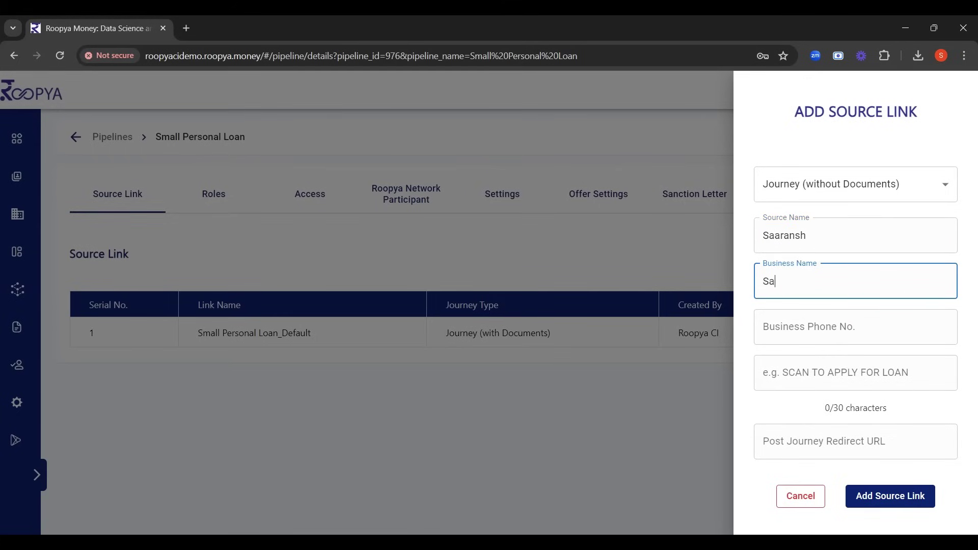
type("aransh Lao")
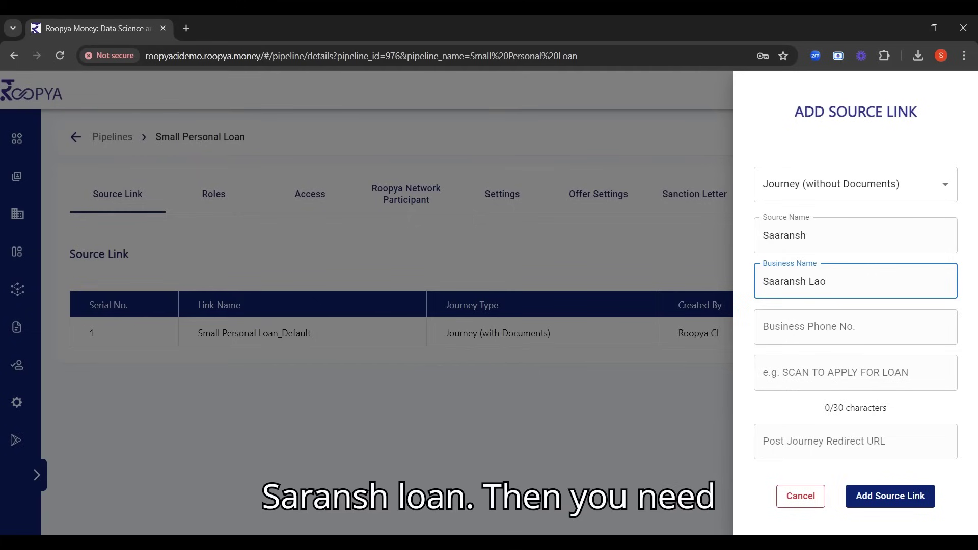
key("BackSpace")
key("BackSpace")
type("oan")
key("Tab")
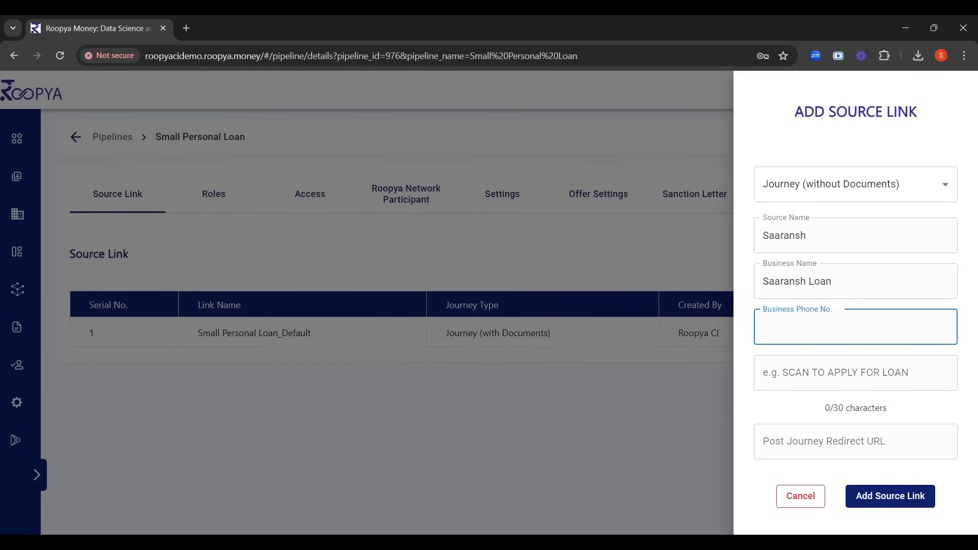
type("987890778")
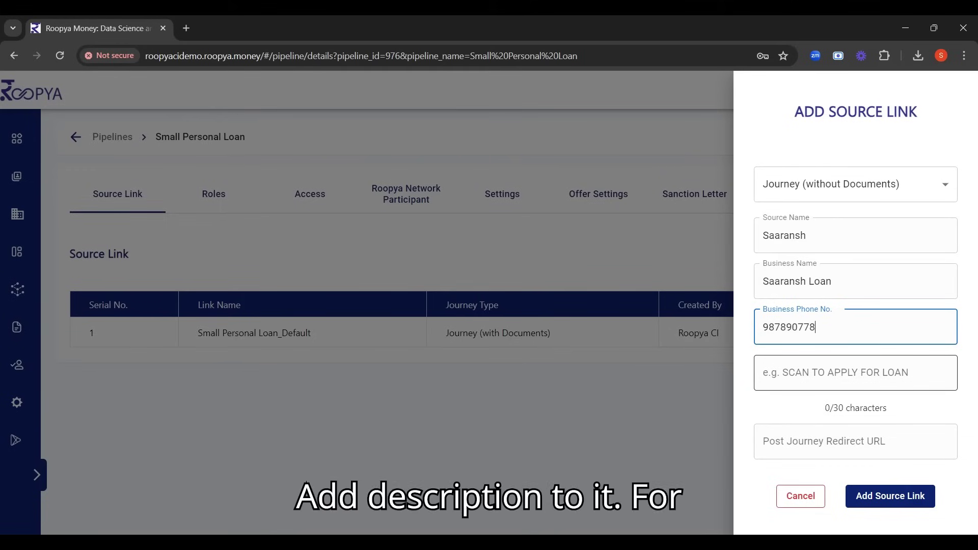
key("Tab")
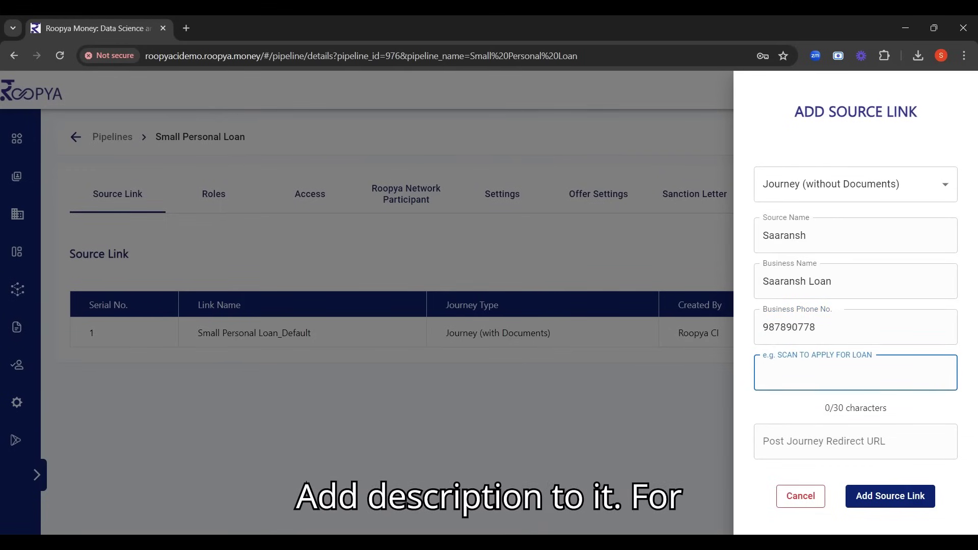
type("Scan ")
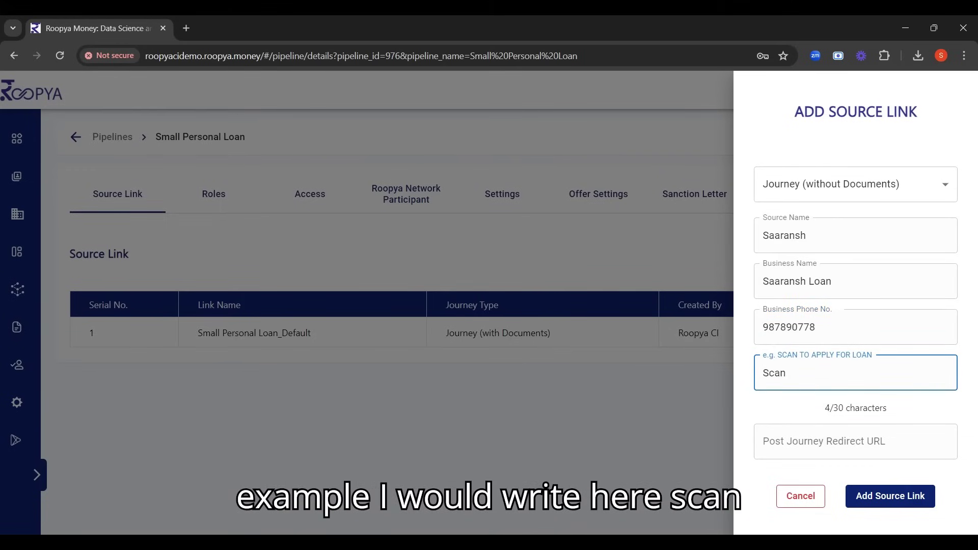
type("to appl")
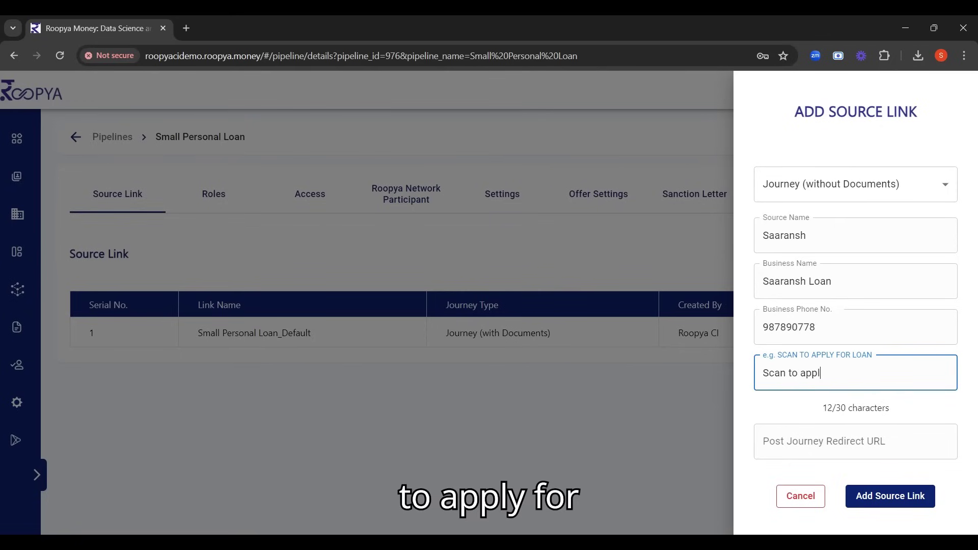
type("y for ")
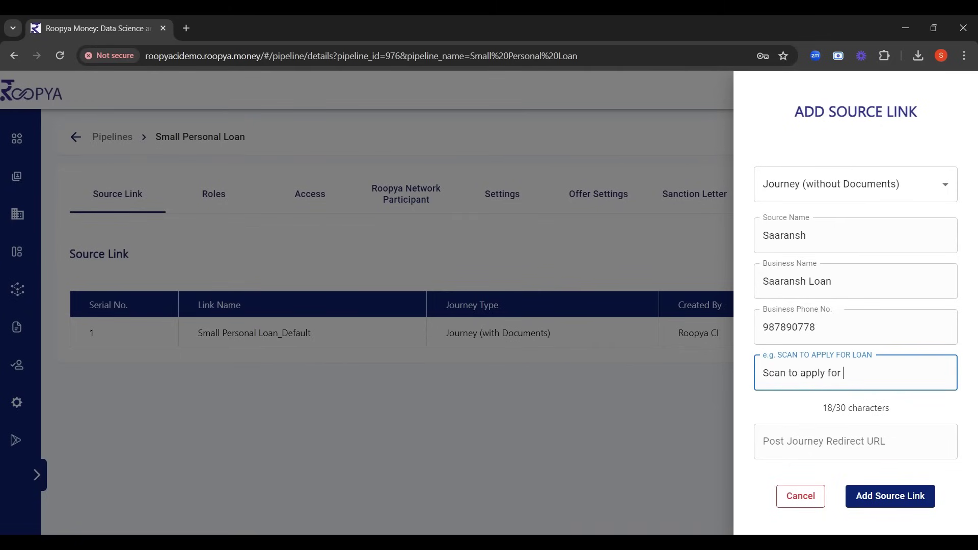
type("Loan")
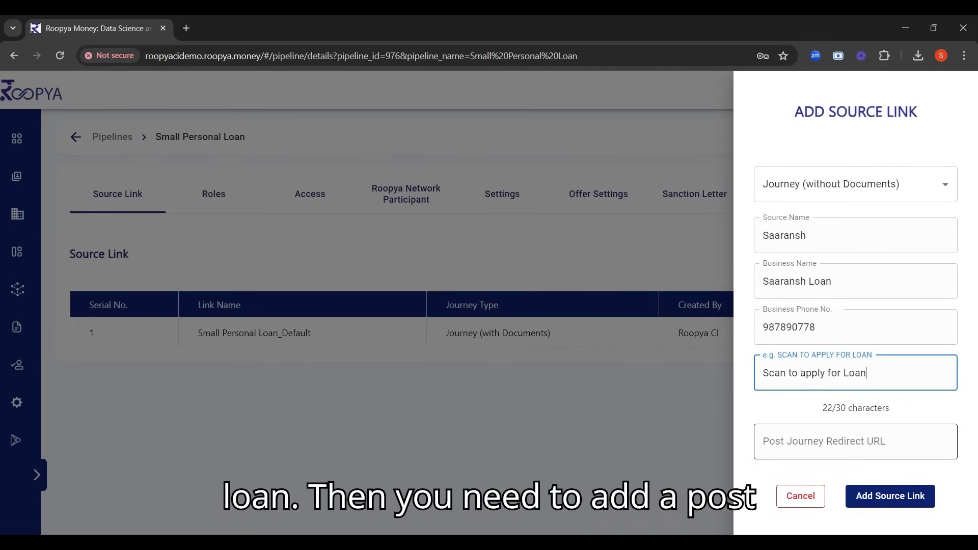
left_click(786, 450)
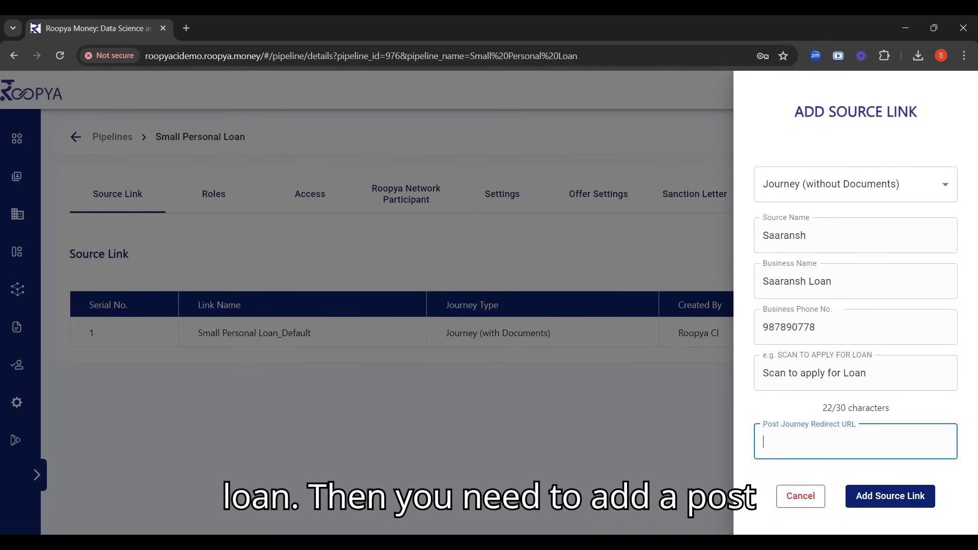
left_click(750, 413)
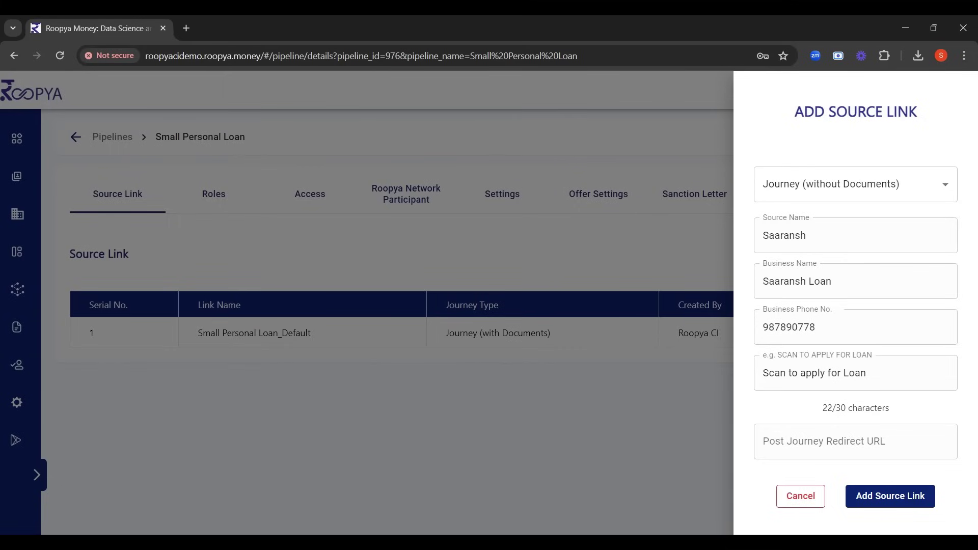
left_click(774, 427)
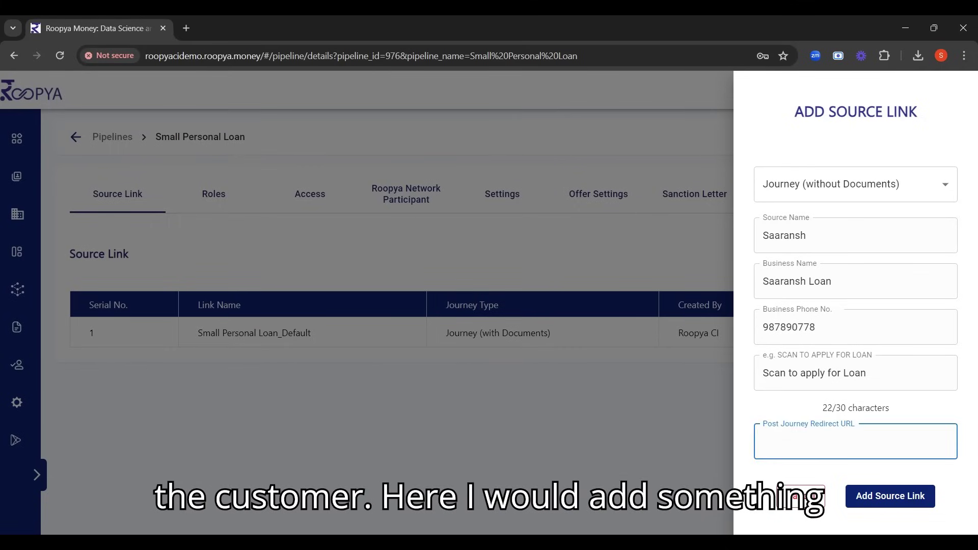
type("www.")
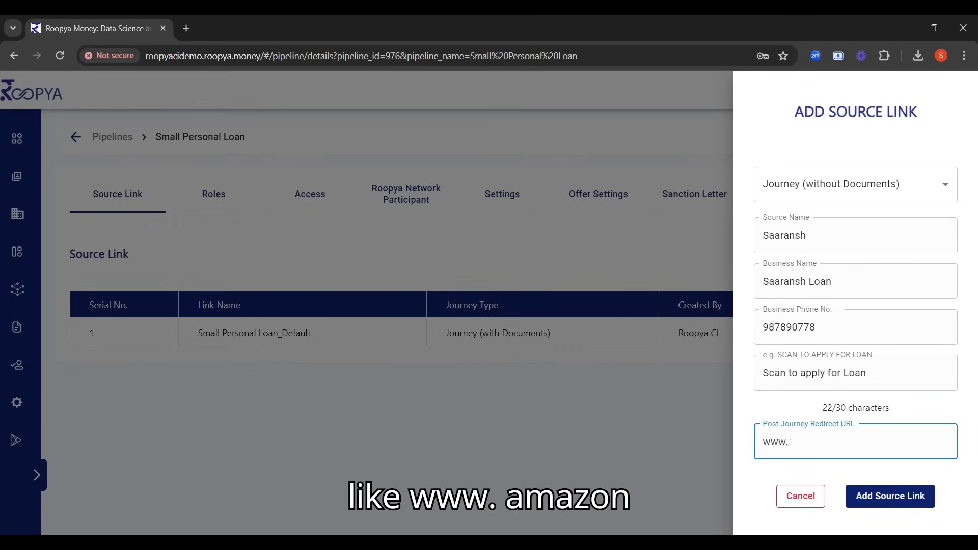
type("amazon.in")
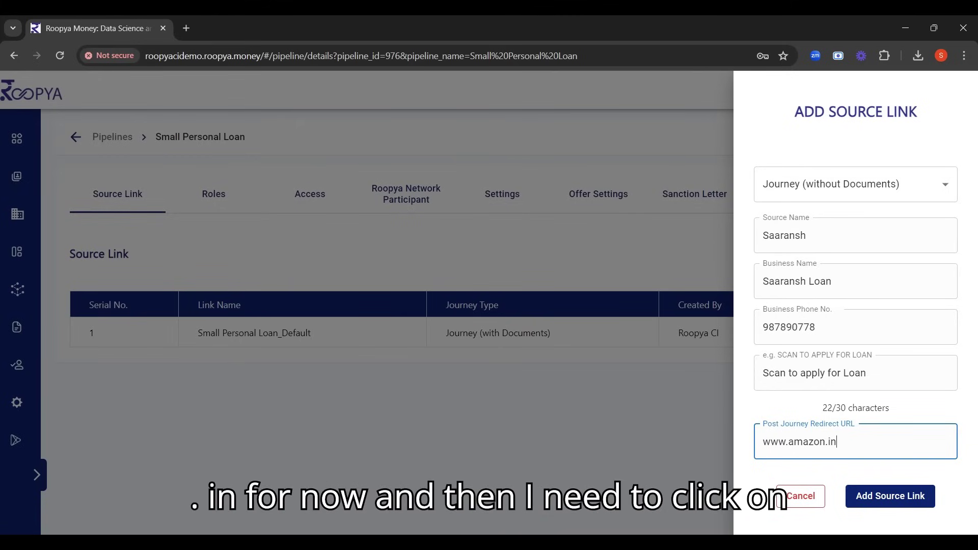
left_click(761, 413)
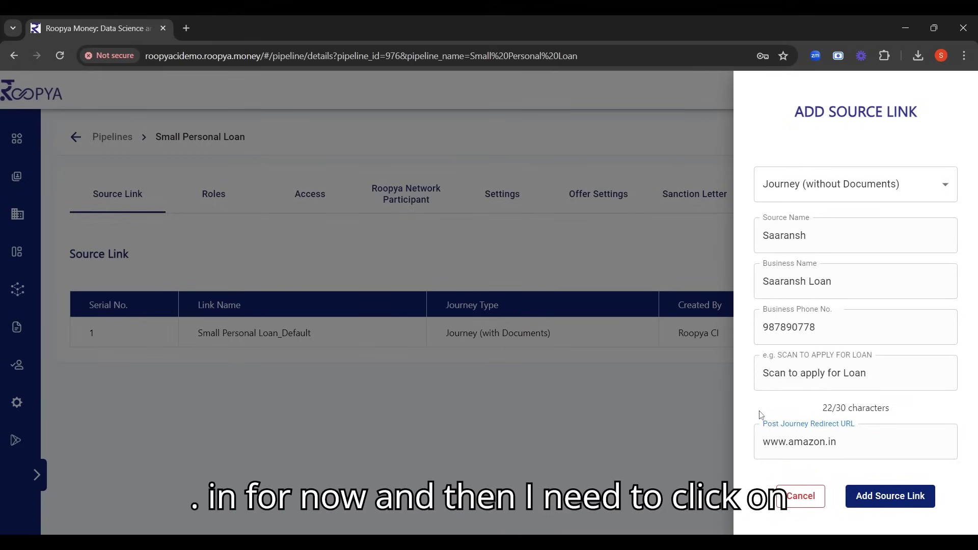
- Create the Saaransh source link and check its name and creator in the table
left_click(890, 497)
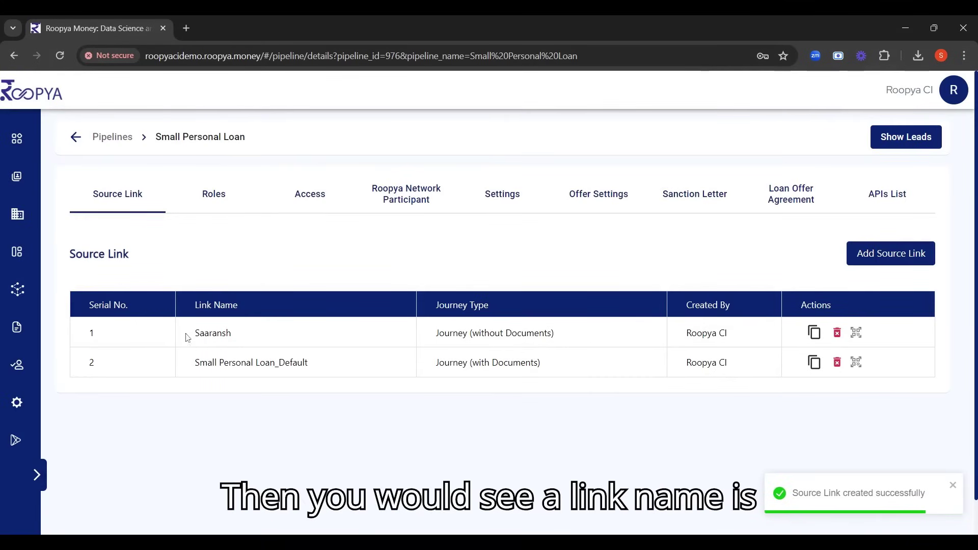
left_click_drag(192, 333, 566, 334)
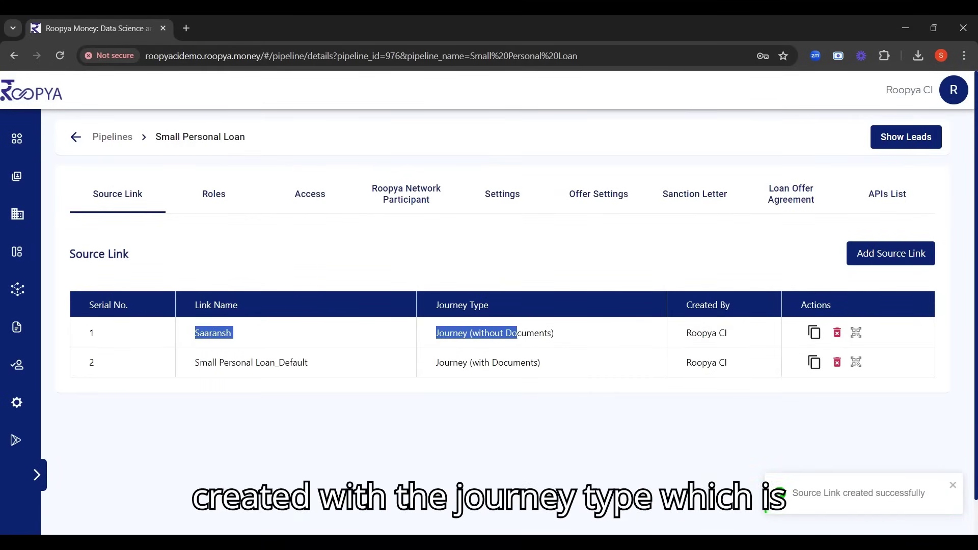
left_click(567, 334)
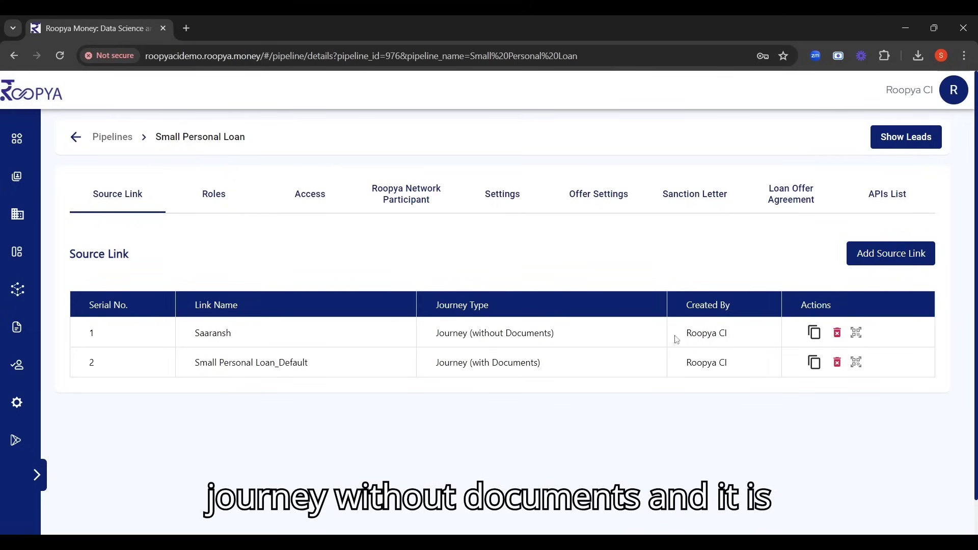
left_click_drag(686, 334, 732, 341)
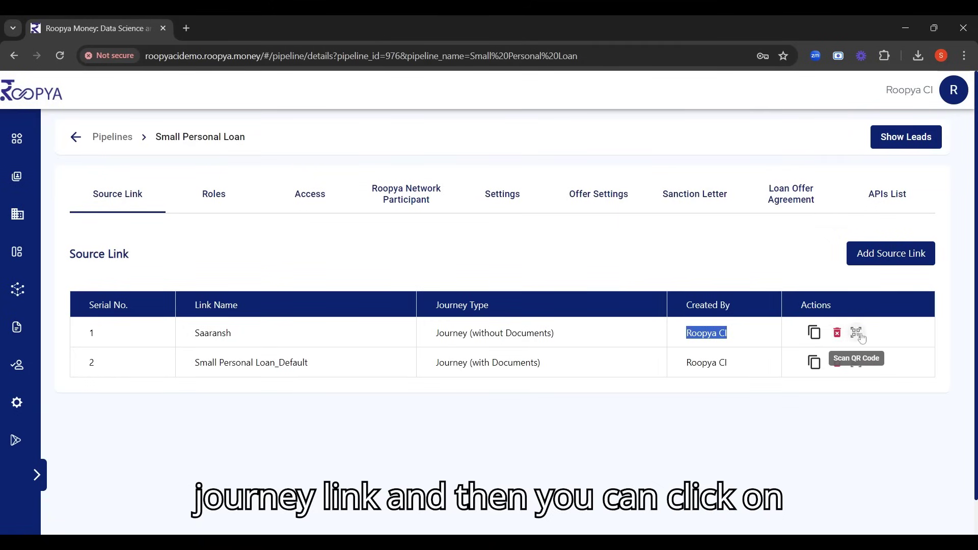
- Show the Saaransh QR code banner, download it, and close the panel
left_click(857, 334)
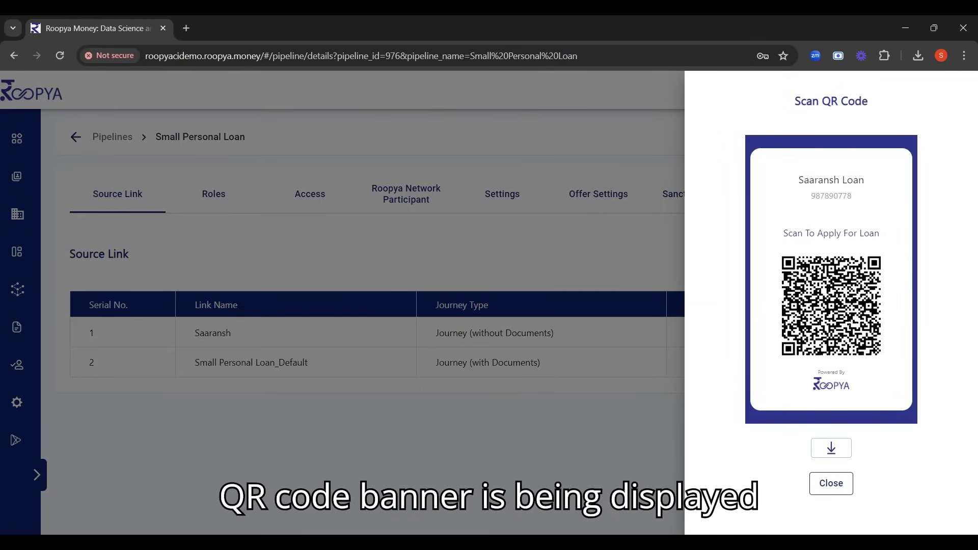
left_click(827, 458)
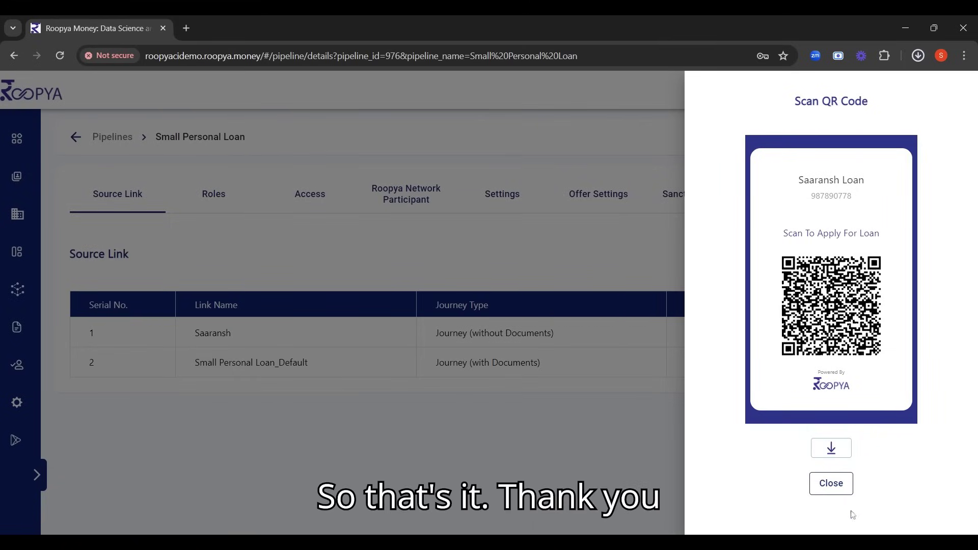
left_click(831, 485)
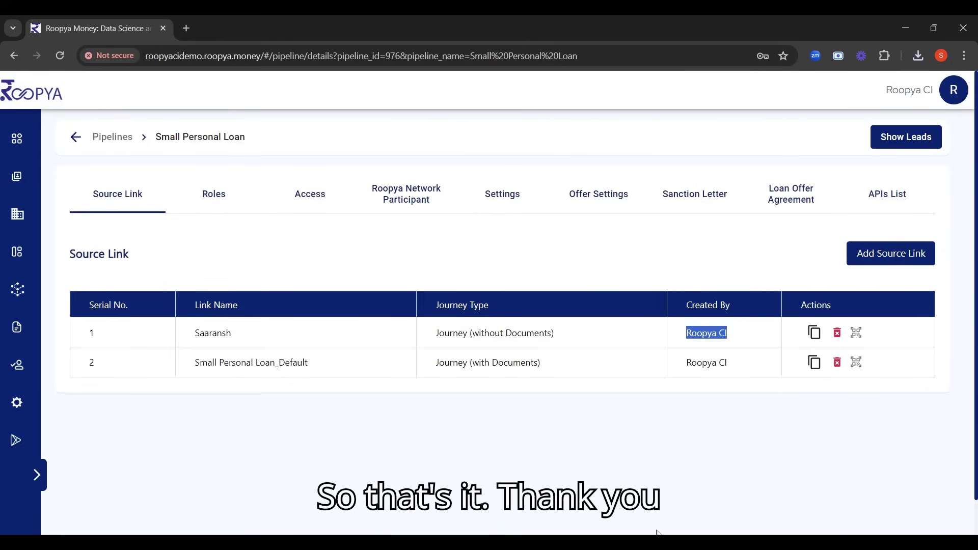